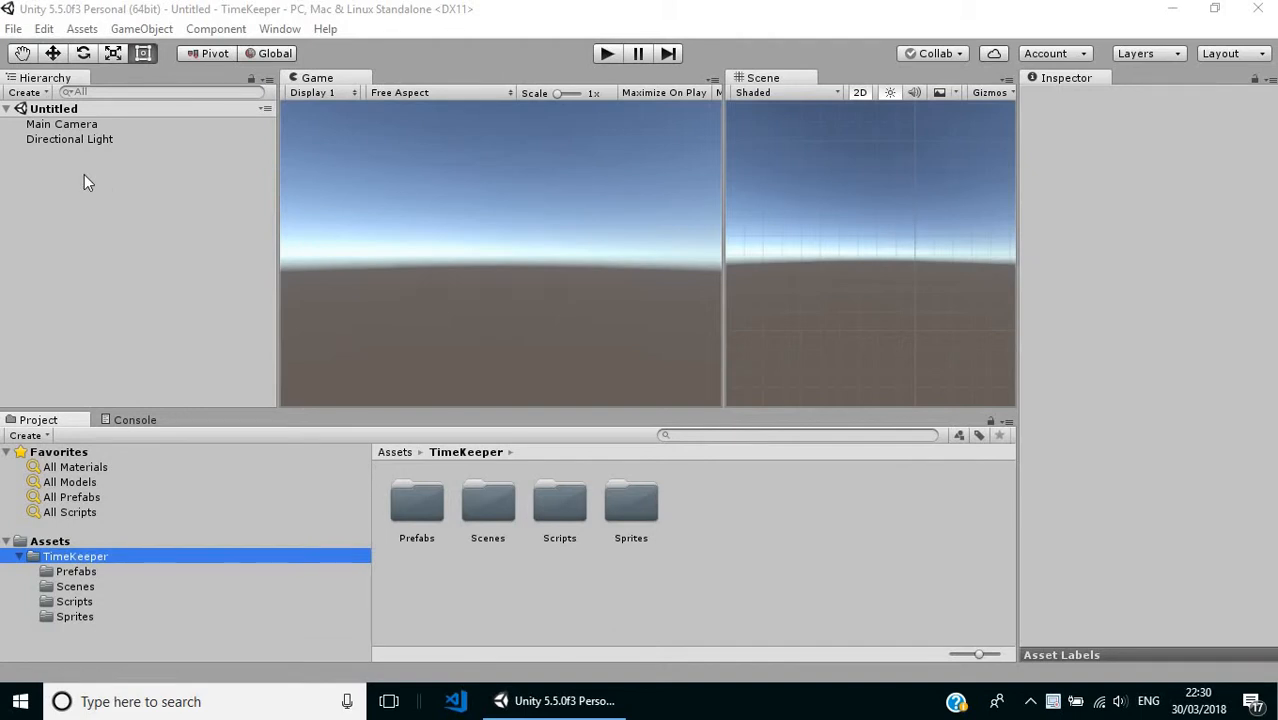
Step: Add a UI Text object to the scene
right_click(84, 175)
mouse_move(127, 434)
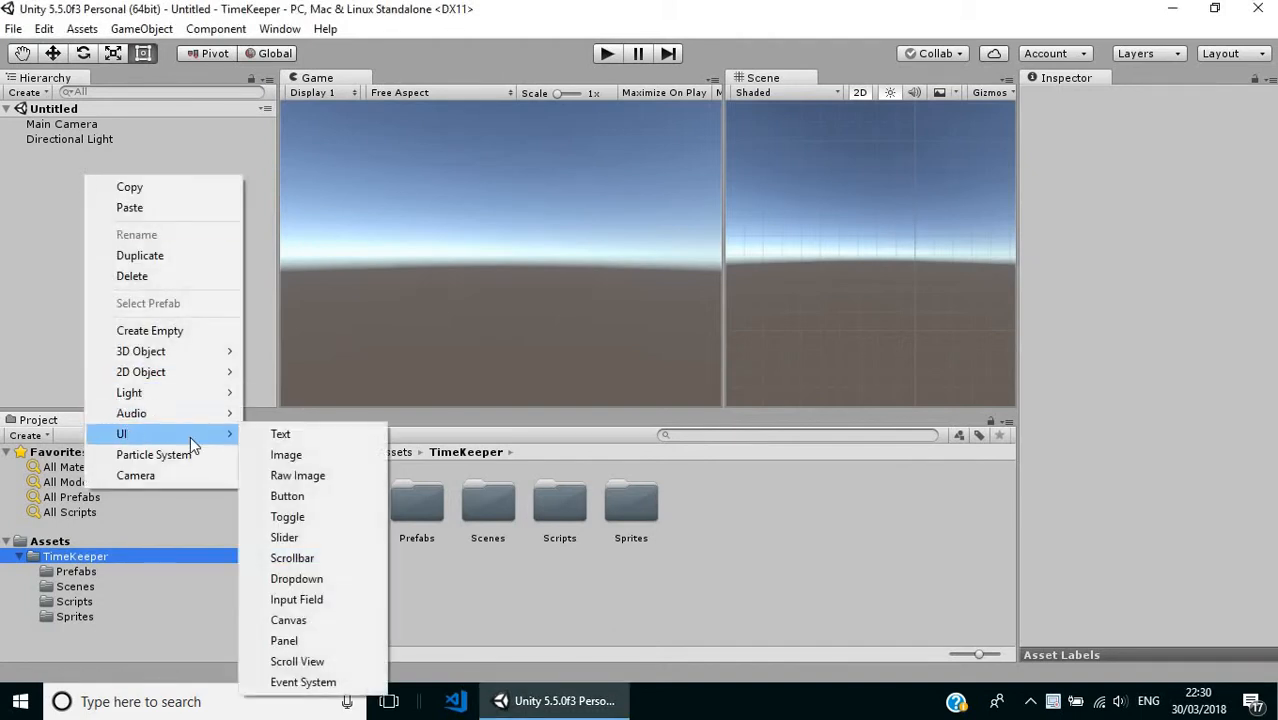
left_click(280, 434)
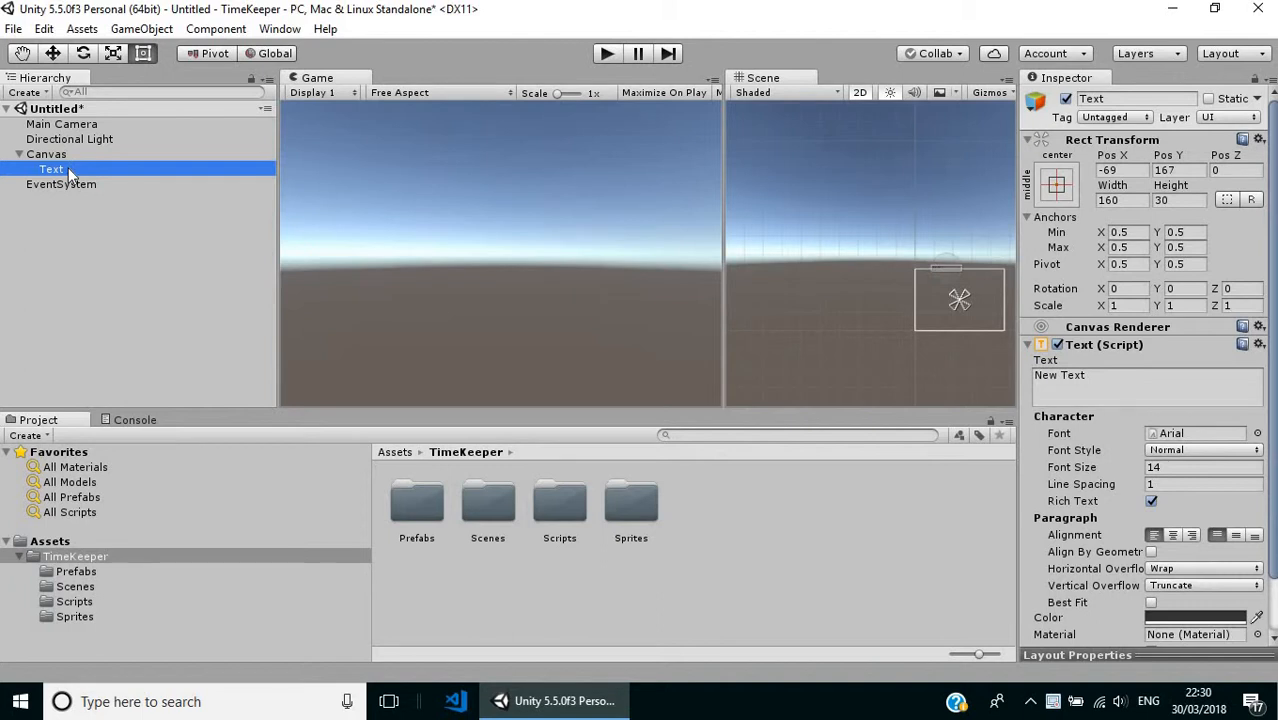
Step: Attach the TimeManager script from the Scripts folder to the Text object and bring up its Time Manager settings
double_click(558, 508)
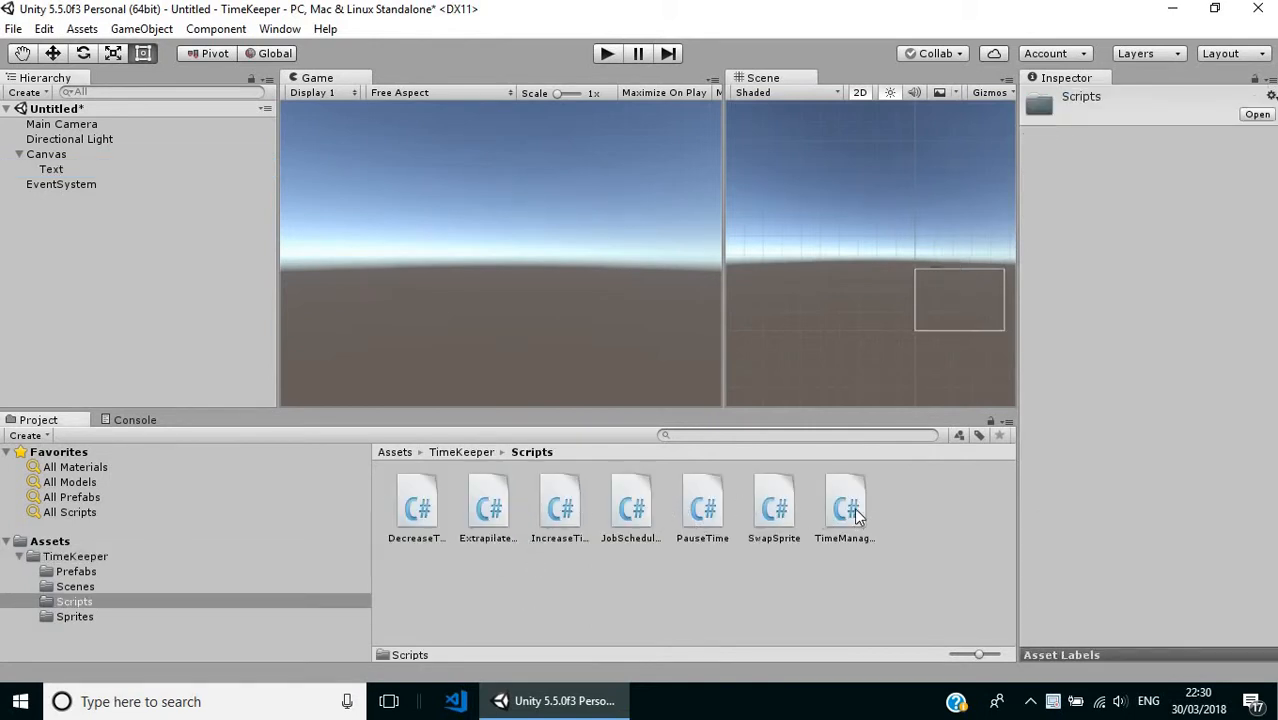
left_click_drag(854, 507, 61, 169)
left_click(58, 172)
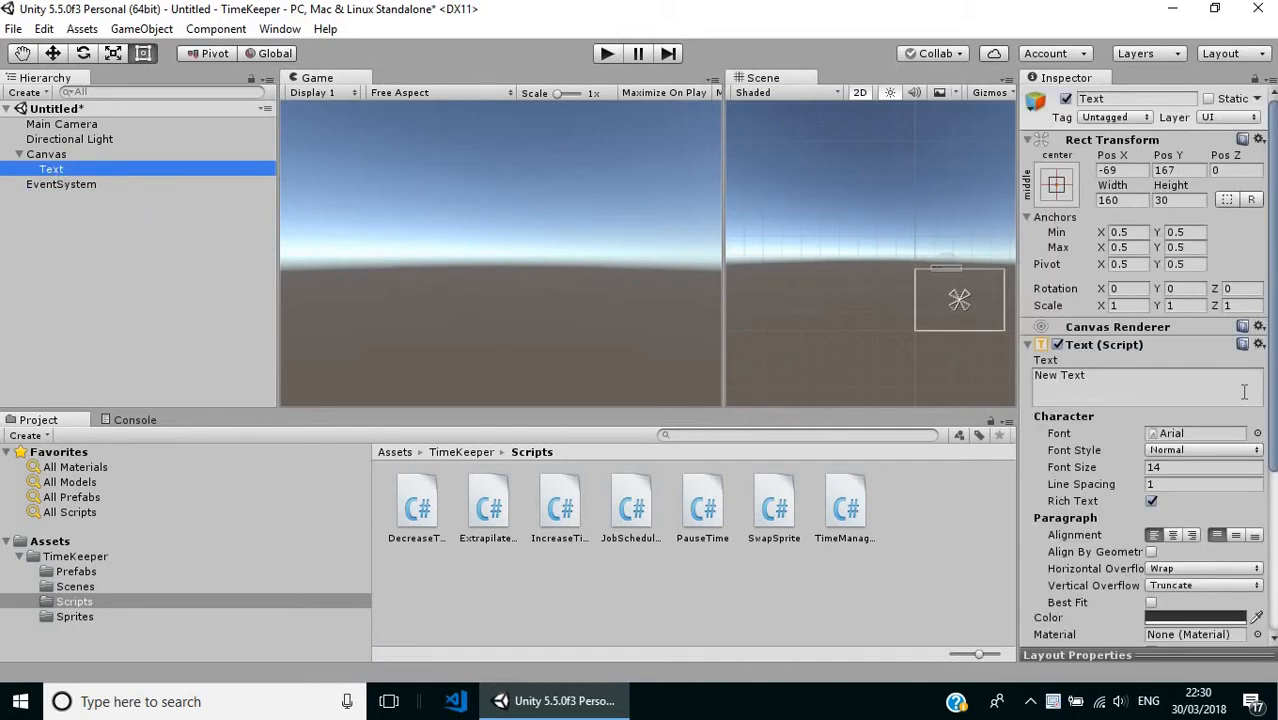
scroll(1245, 395, "down", 3)
scroll(1246, 396, "down", 3)
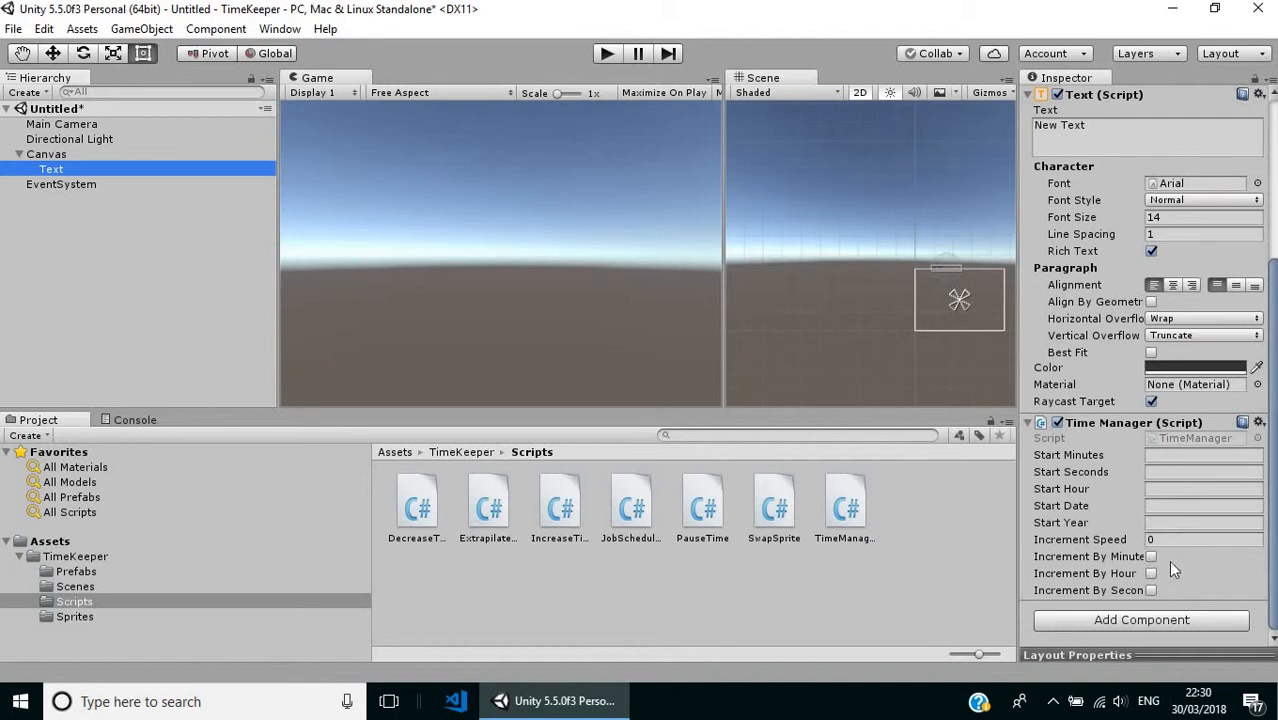
Step: Play the scene with the Text object framed in a maximized Scene view, widen its box, and return to the normal layout
double_click(89, 168)
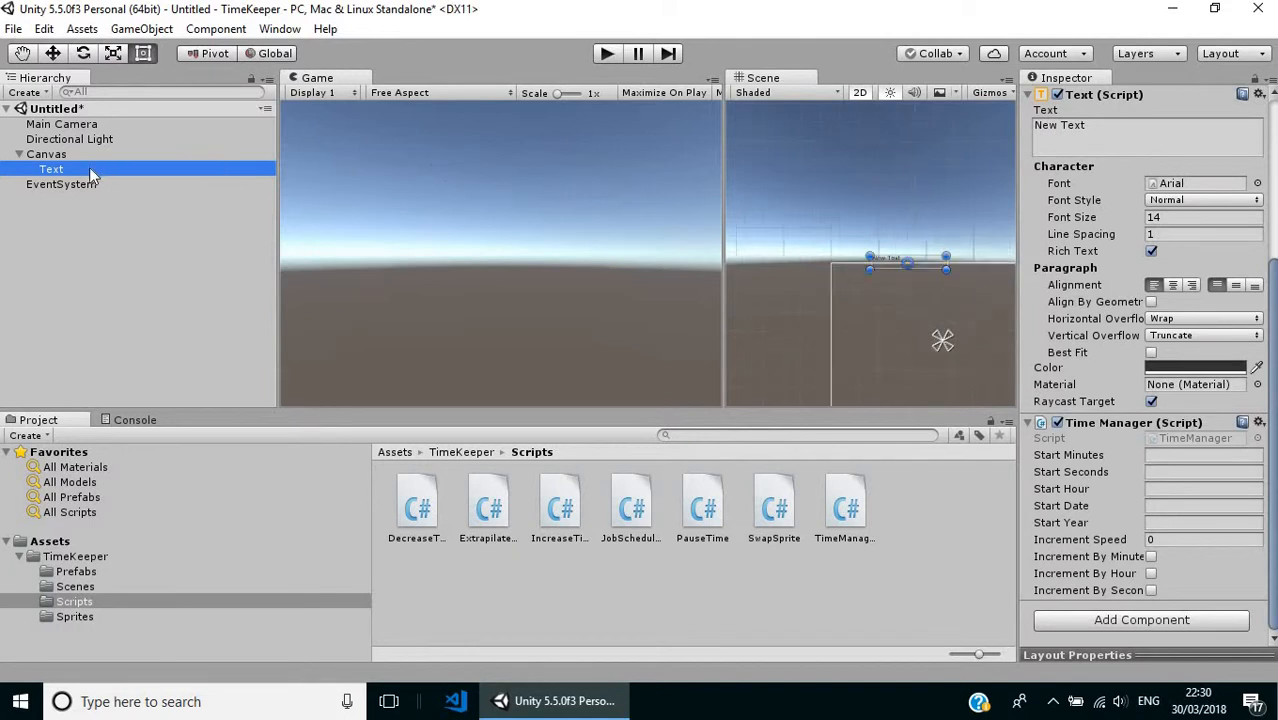
right_click(784, 72)
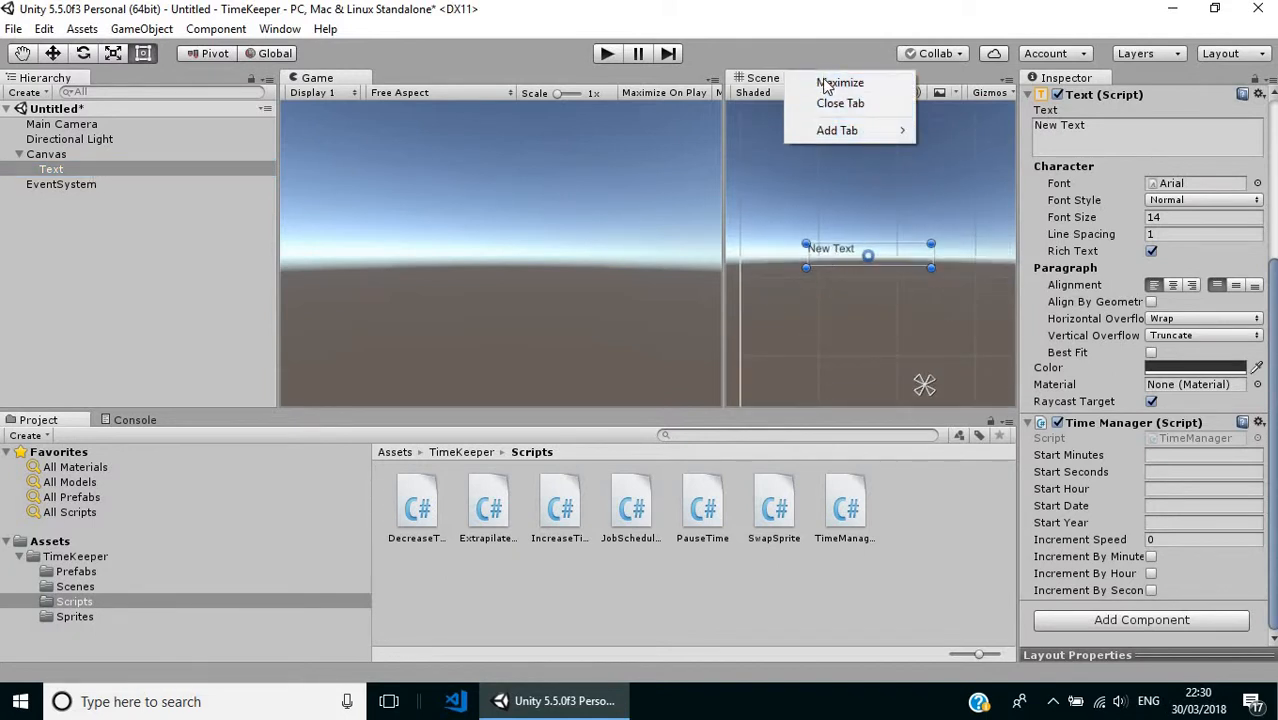
left_click(822, 86)
left_click(612, 52)
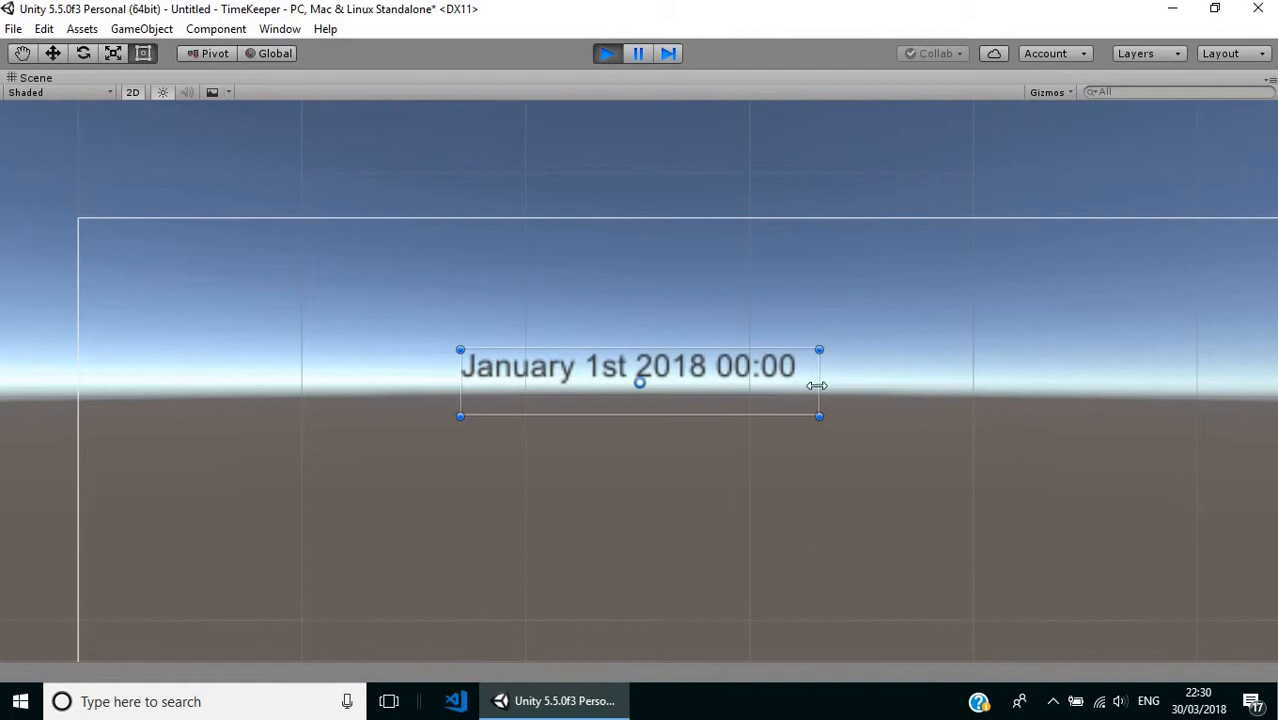
left_click_drag(819, 378, 919, 378)
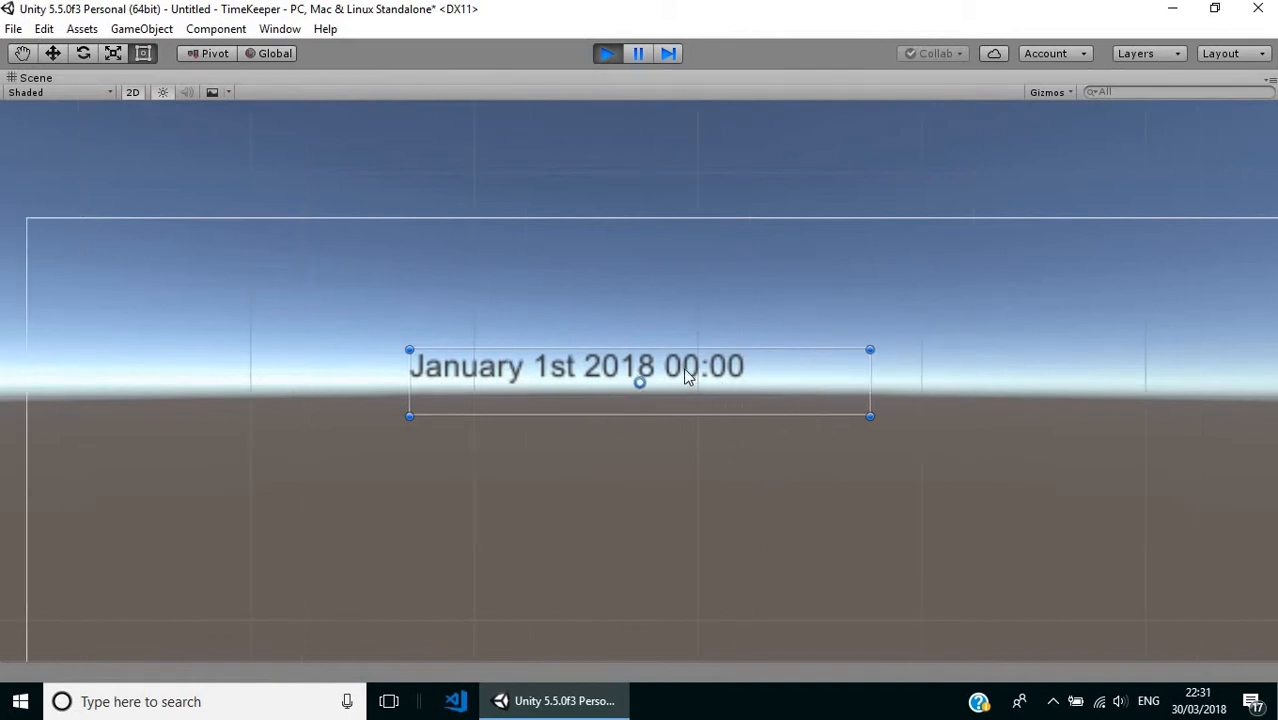
left_click(607, 55)
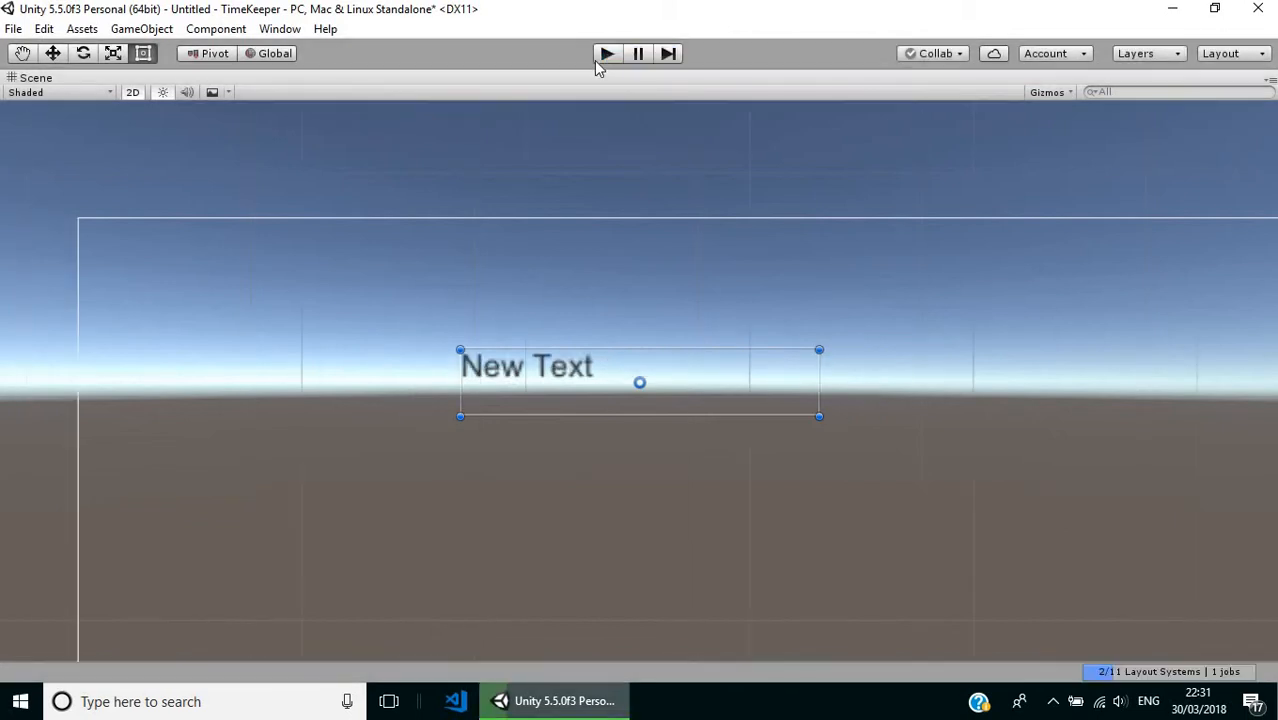
right_click(45, 83)
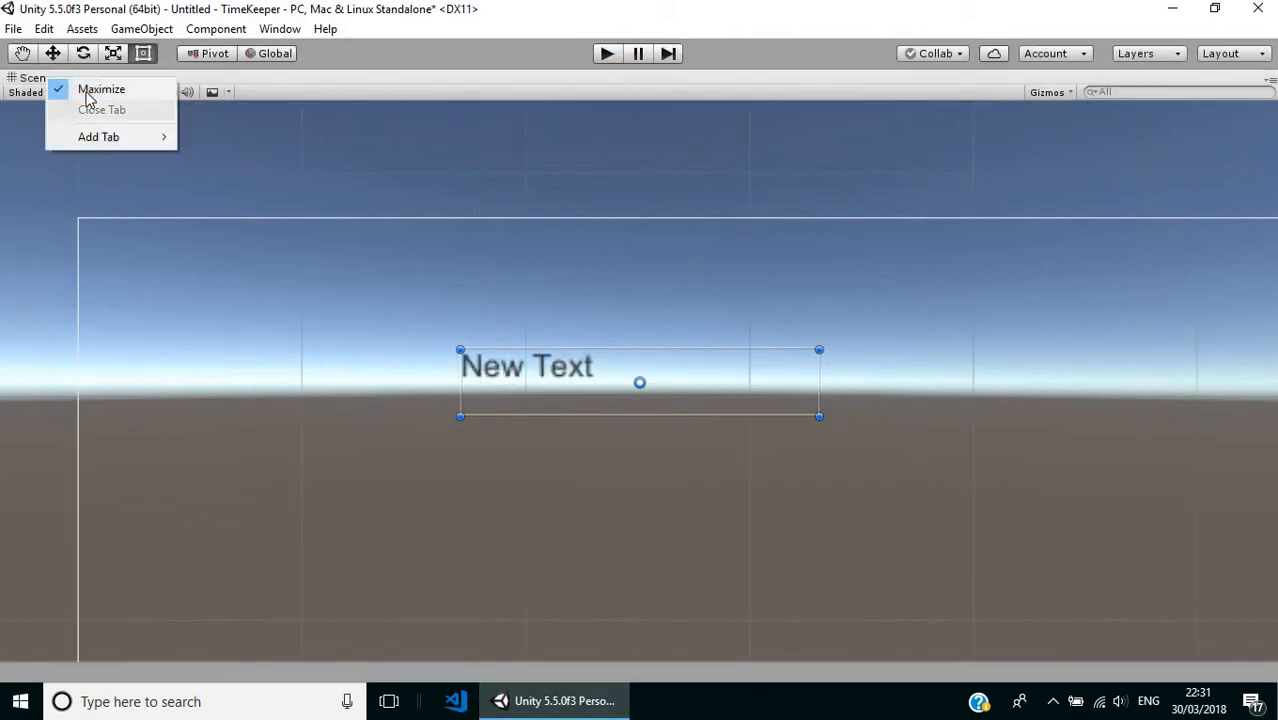
left_click(100, 88)
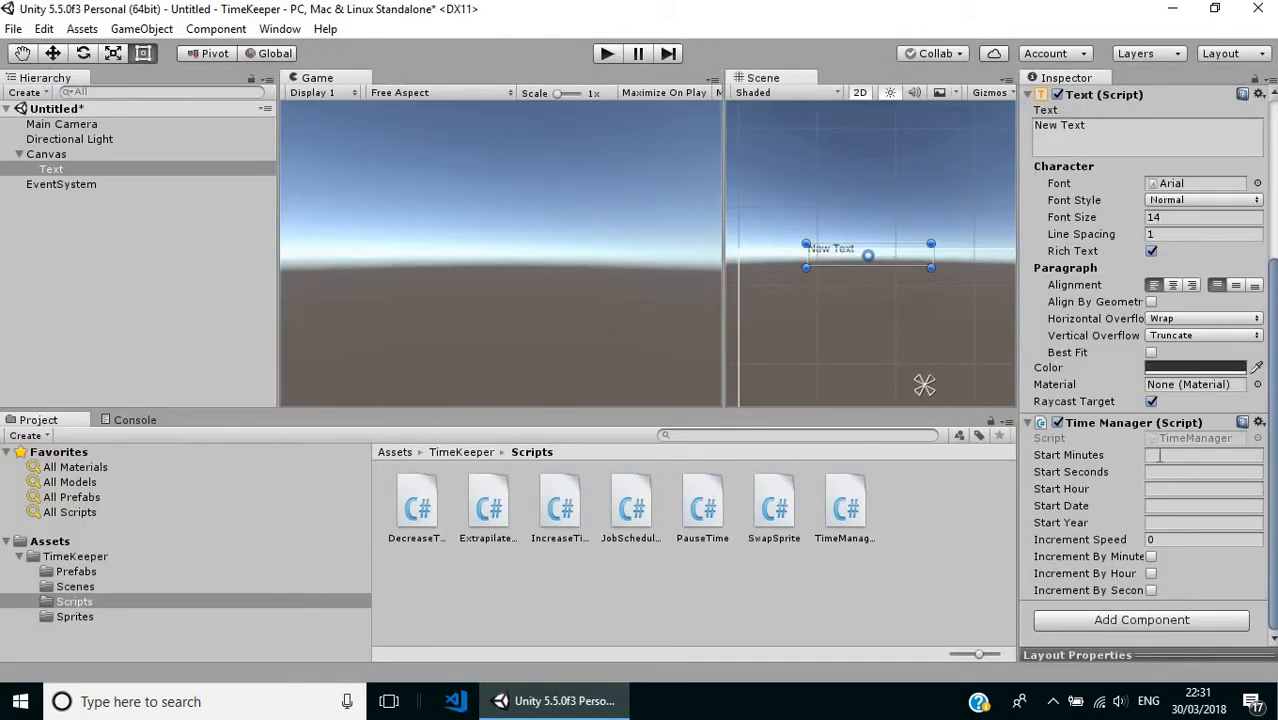
Step: Set the Time Manager's Start Minutes, Start Seconds and Start Hour to 20 each
left_click(1158, 455)
type("20")
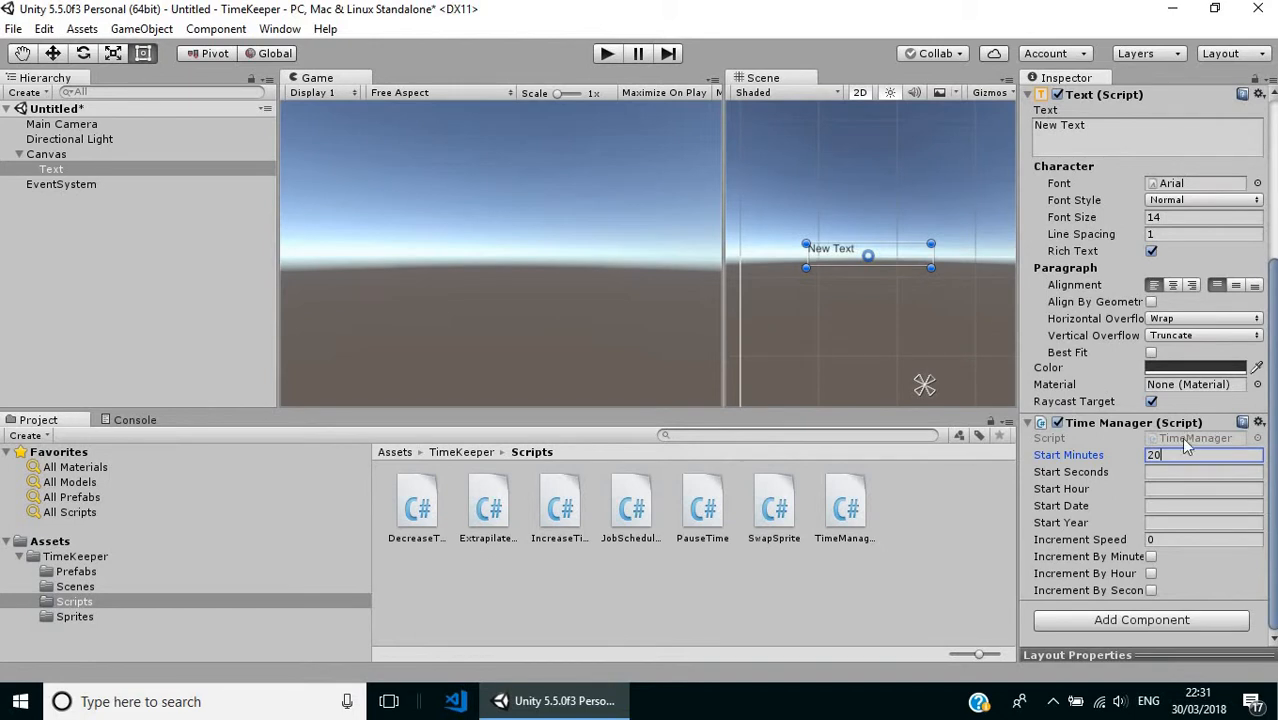
left_click(1170, 470)
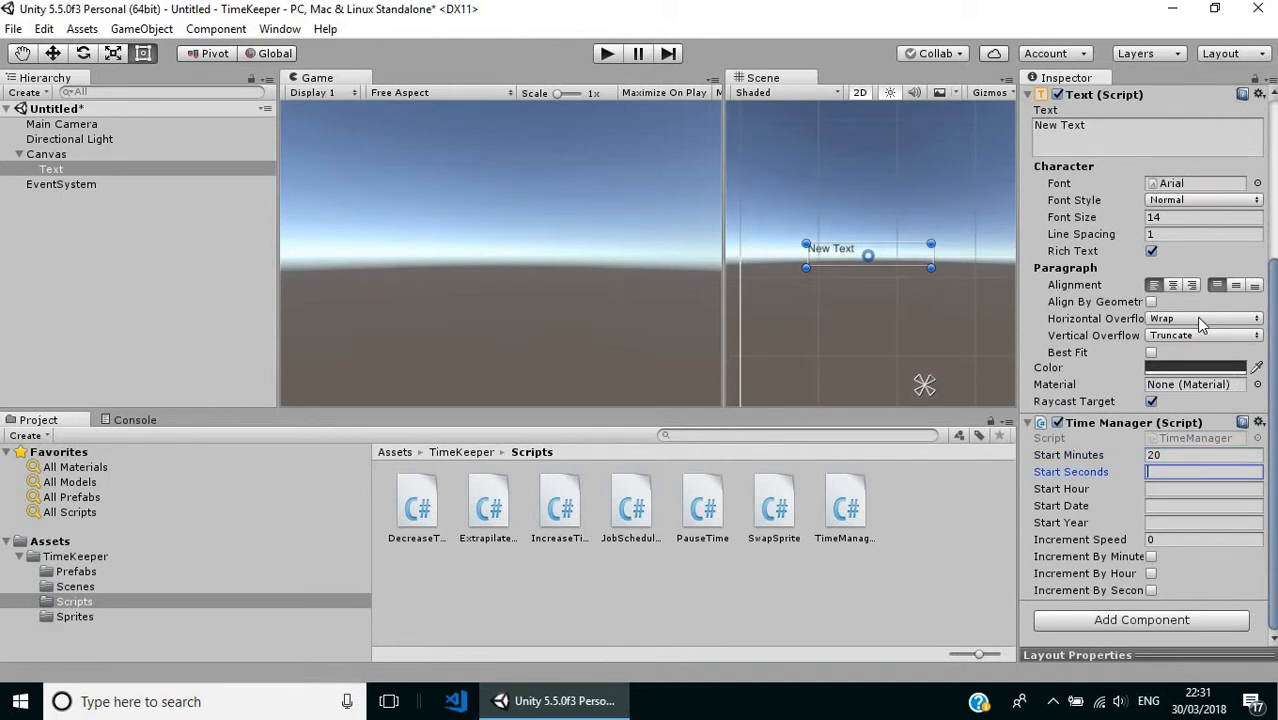
type("20")
left_click(1155, 490)
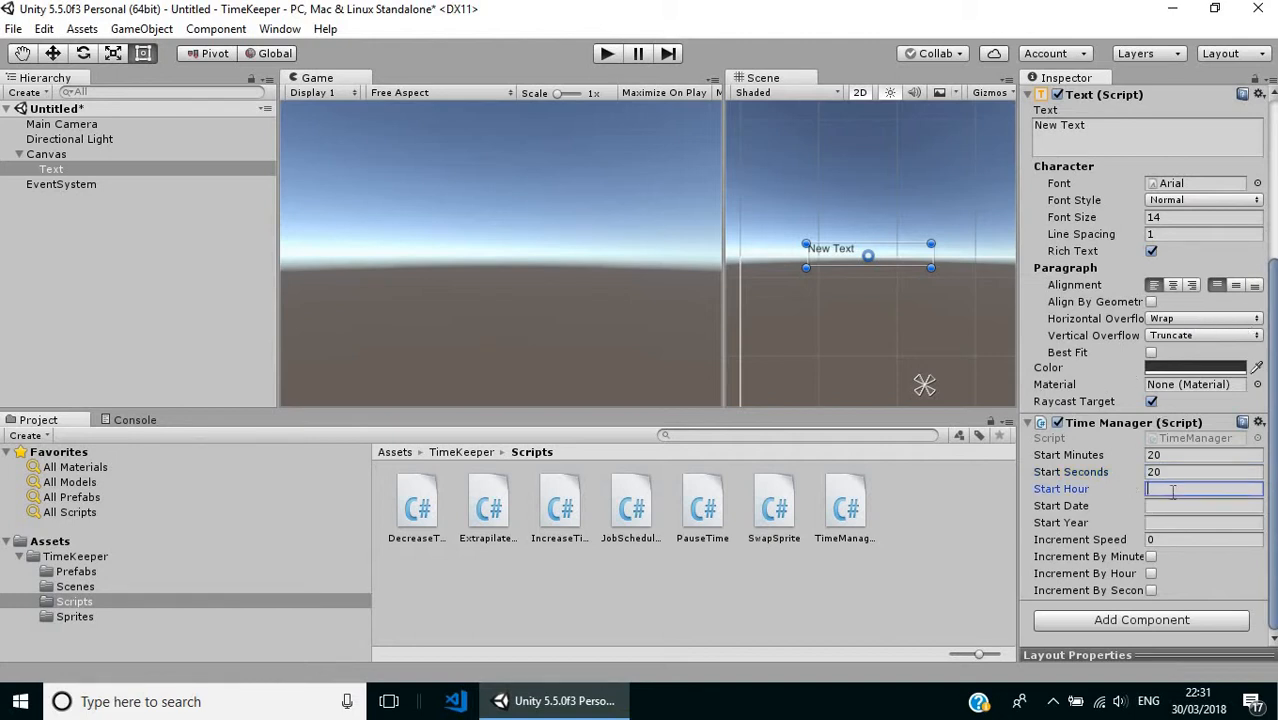
type("20")
Step: Set the Time Manager's Start Date to March 10th and Start Year to 2020
left_click(1161, 506)
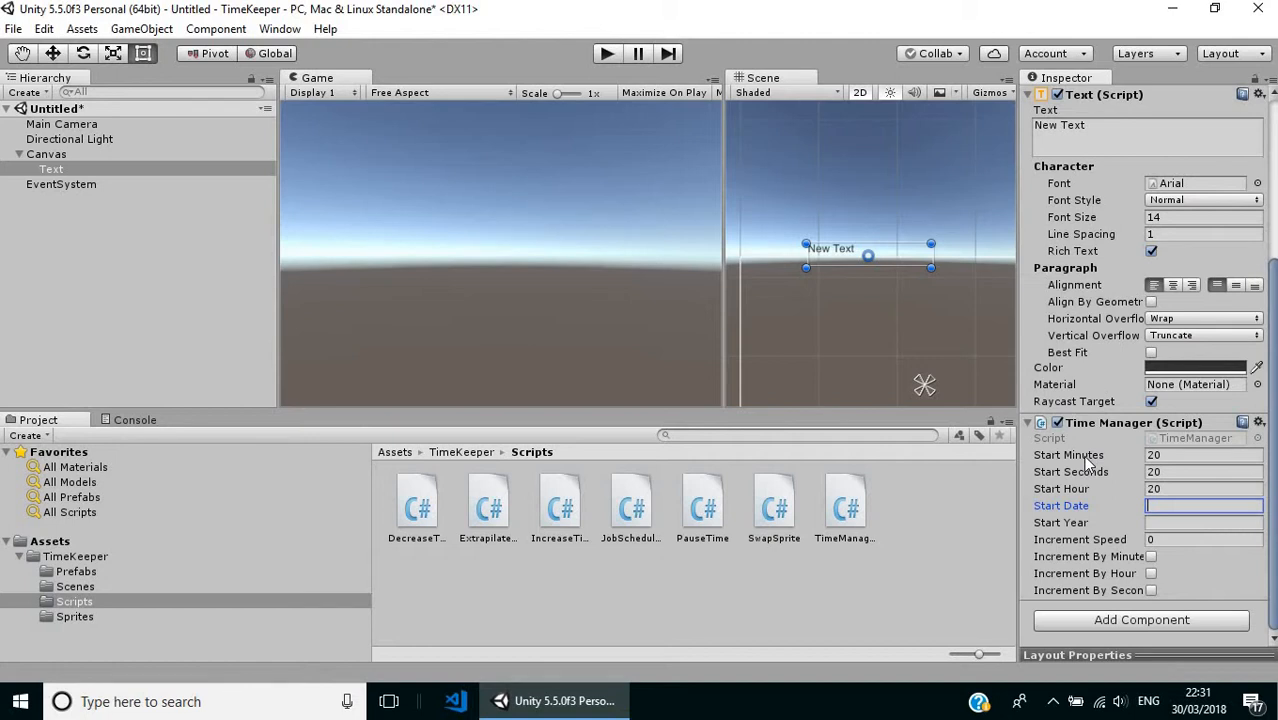
type("March")
type("10th")
left_click(1158, 522)
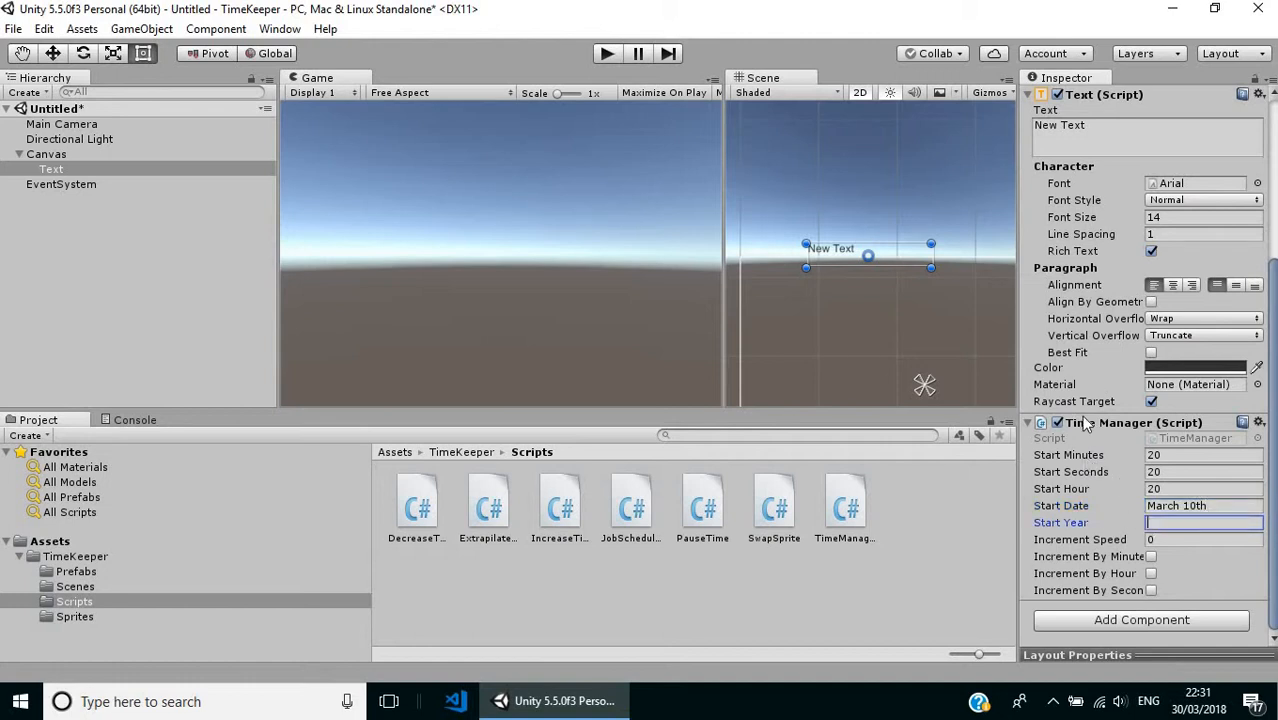
type("2020")
Step: Test the configured start date and time in play mode with a maximized Scene view and a wider text box, and stop playback
left_click(607, 54)
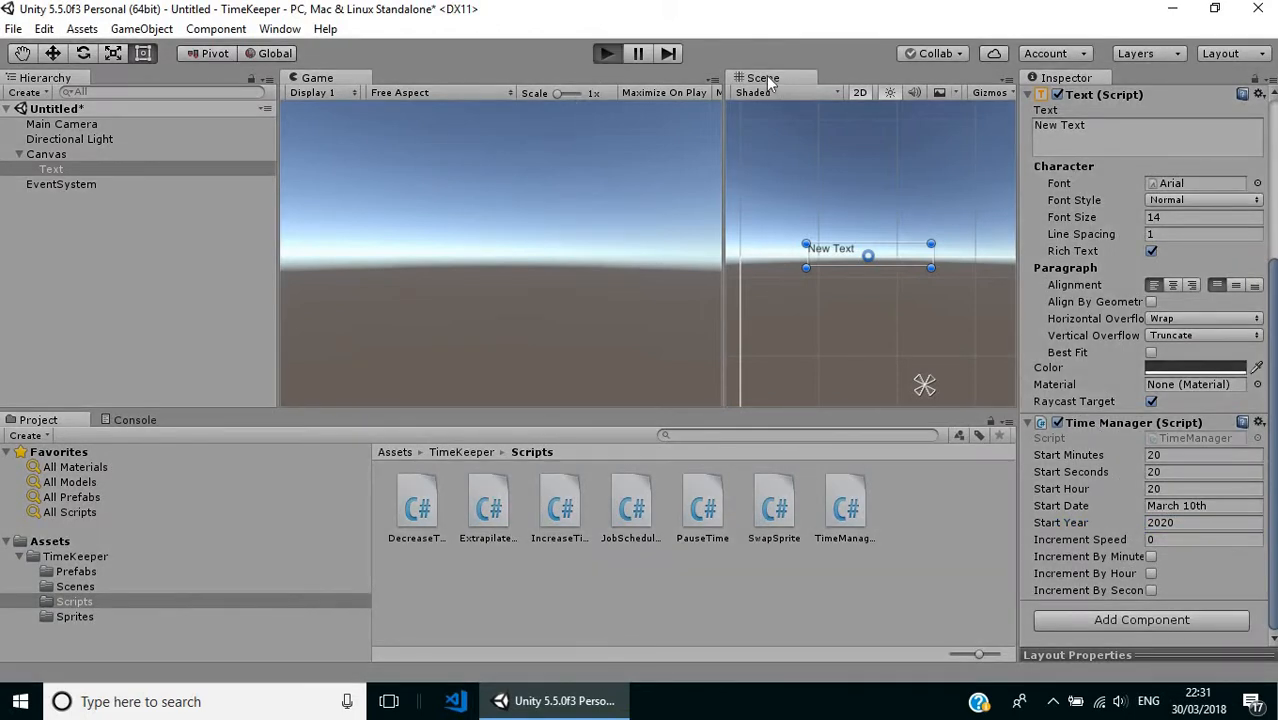
right_click(773, 78)
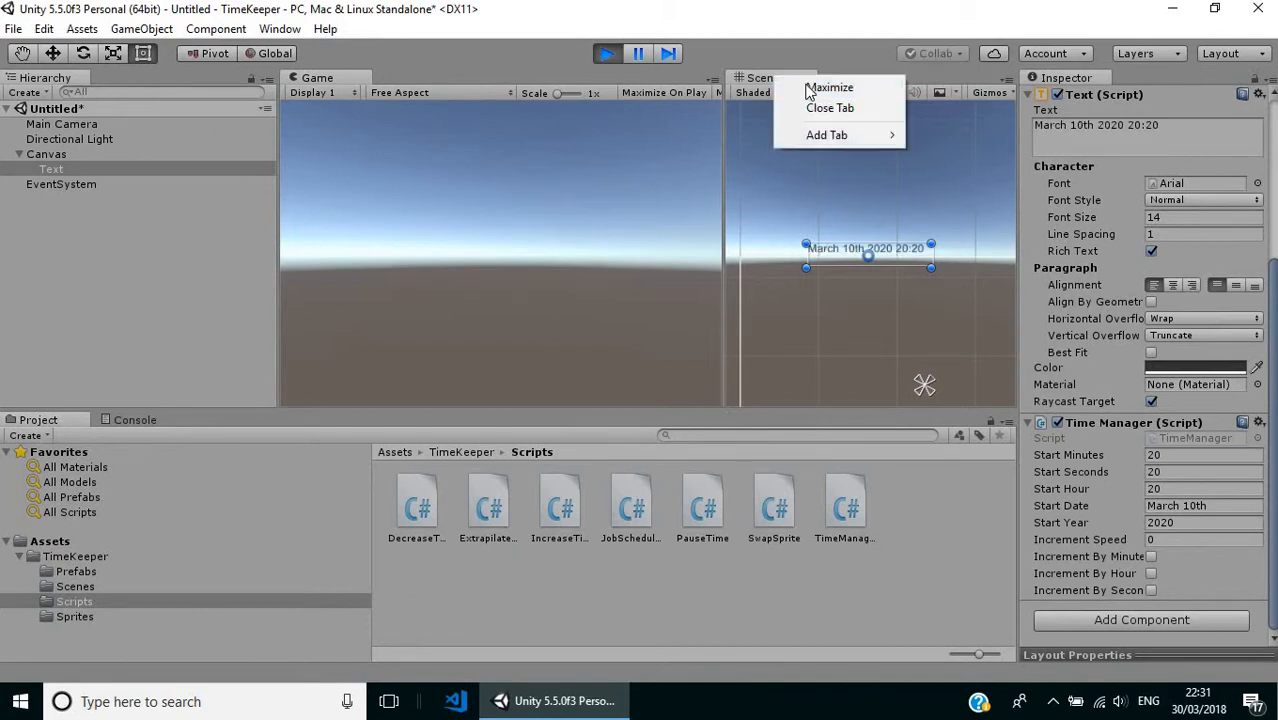
left_click(822, 86)
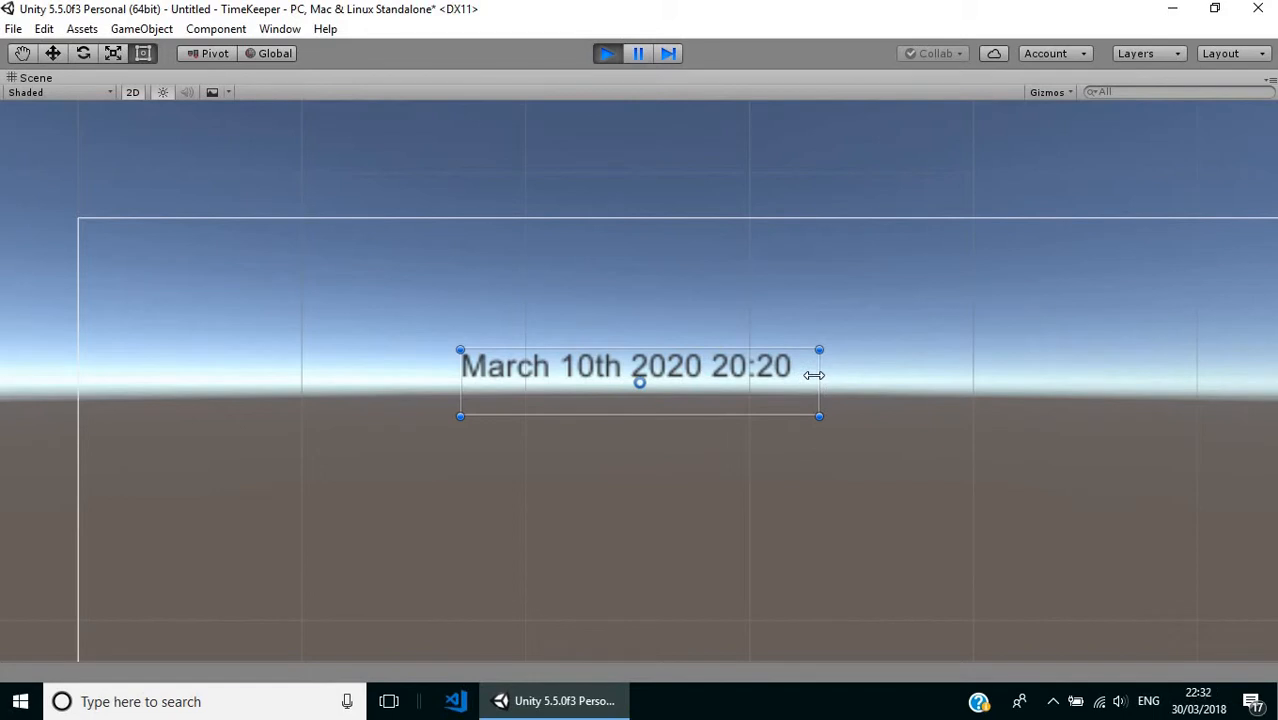
left_click_drag(815, 372, 847, 401)
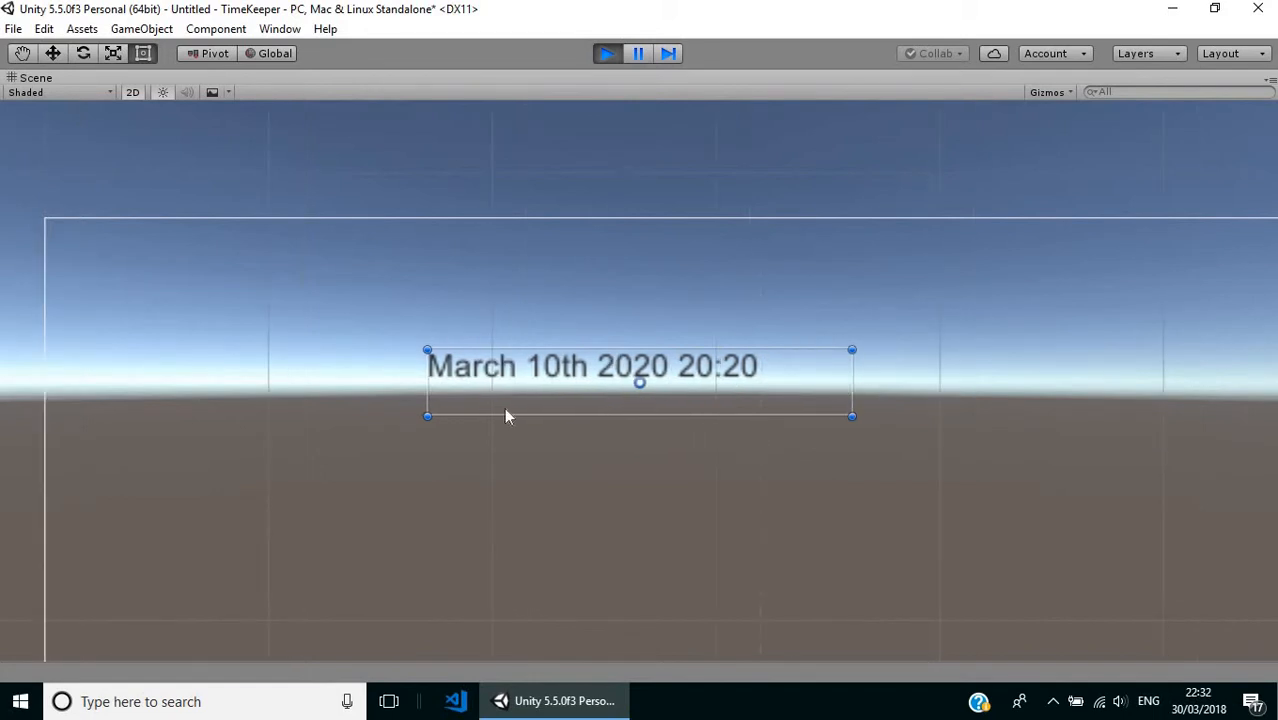
left_click(607, 54)
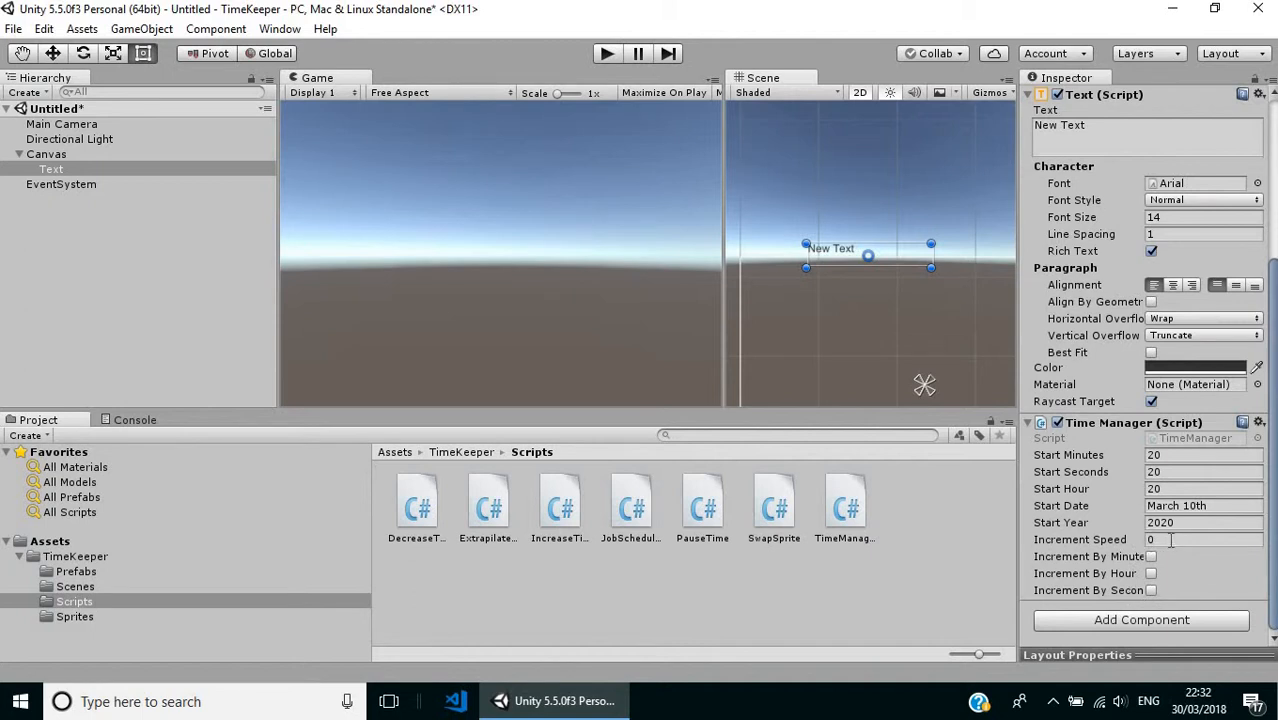
Step: Try Increment Speed values of 1.5 and 0.5 on the Time Manager, and settle on 1
left_click(1170, 540)
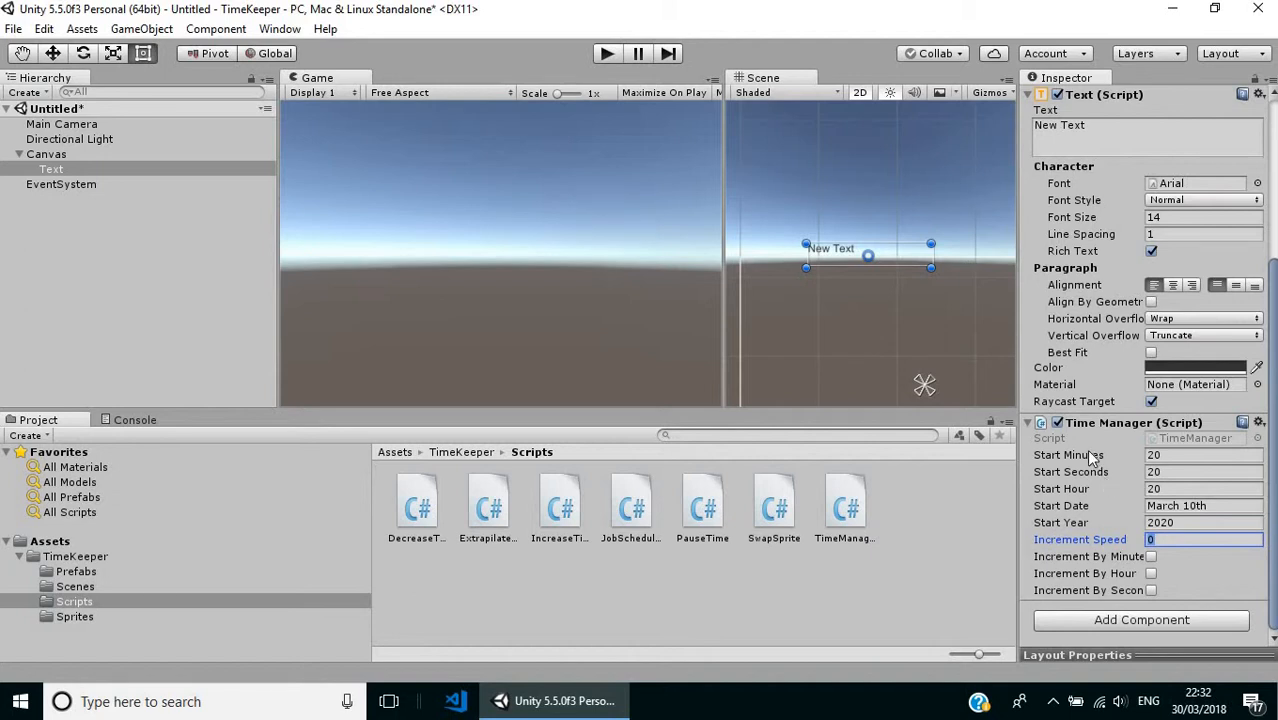
type("1.5")
key("BackSpace")
key("BackSpace")
key("BackSpace")
type("0.5")
key("BackSpace")
key("BackSpace")
key("BackSpace")
type("1")
Step: Enable Increment By Hour and watch the clock run in play mode with the Scene view maximized
left_click(1151, 573)
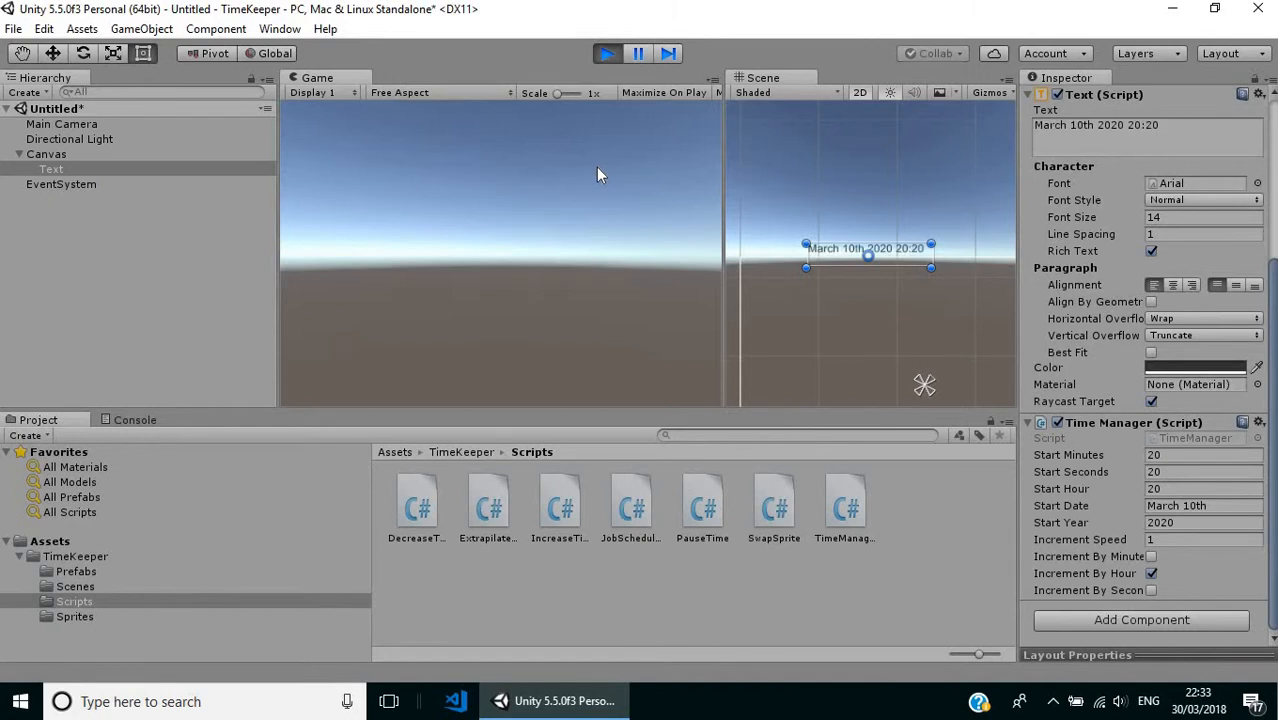
right_click(761, 77)
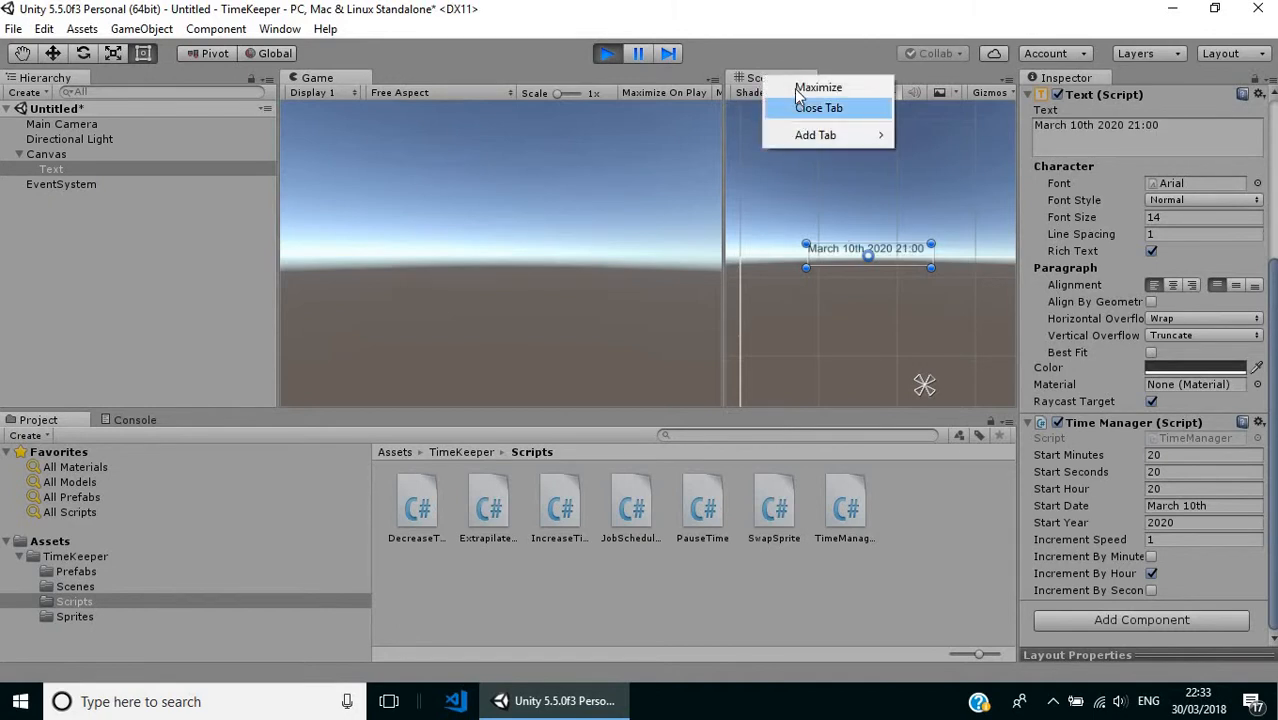
left_click(800, 87)
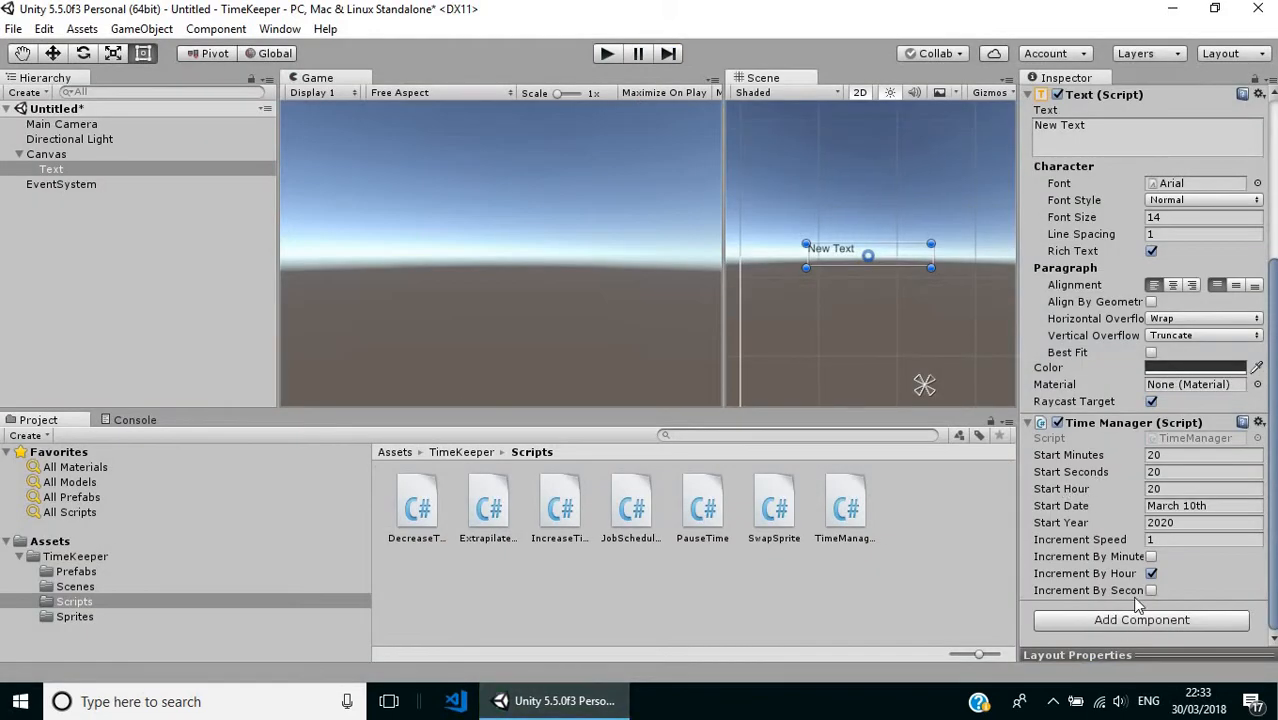
Step: Switch the increment method from hour to minute and test the clock in play mode with a maximized Scene view
left_click(1151, 574)
left_click(1151, 574)
left_click(1151, 557)
left_click(608, 53)
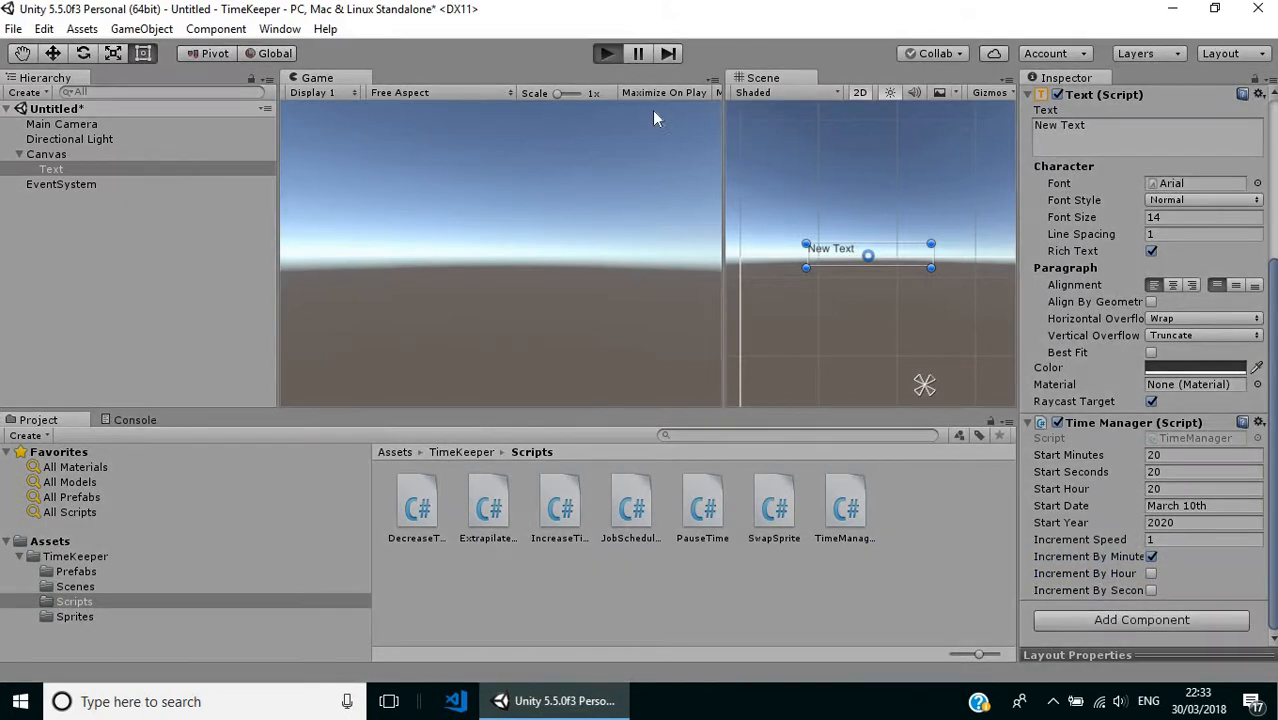
right_click(764, 76)
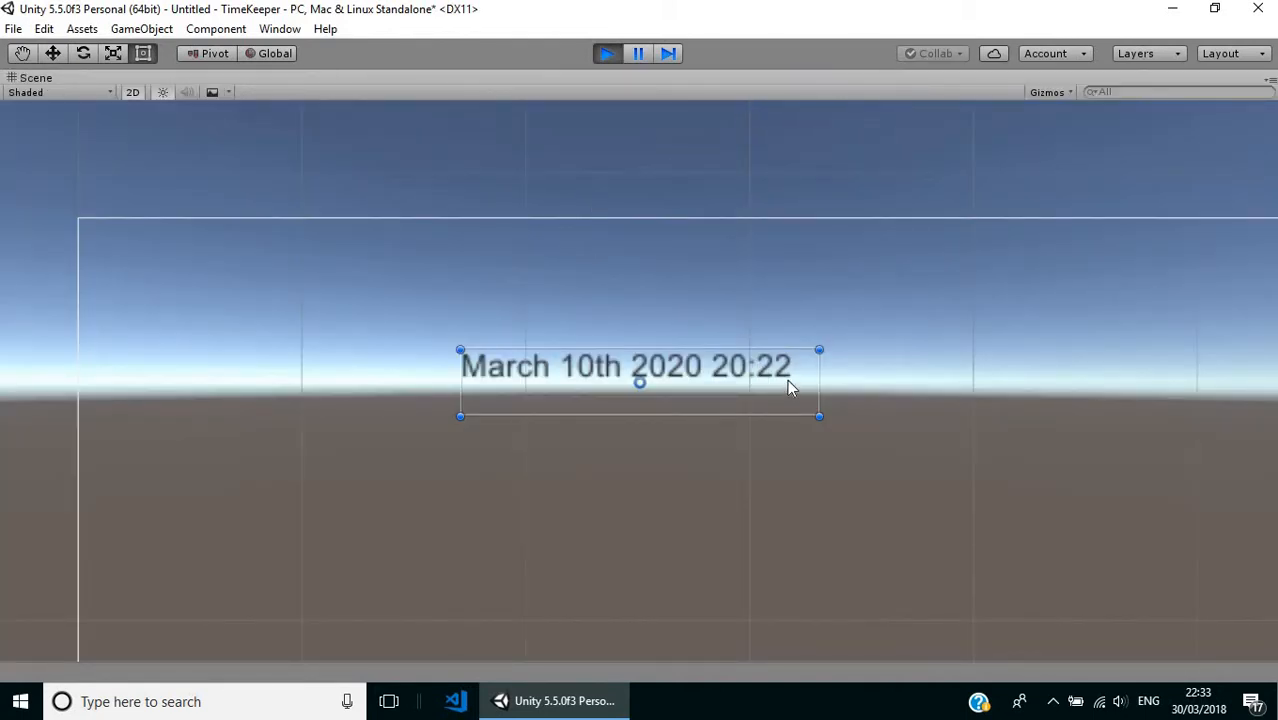
left_click(605, 55)
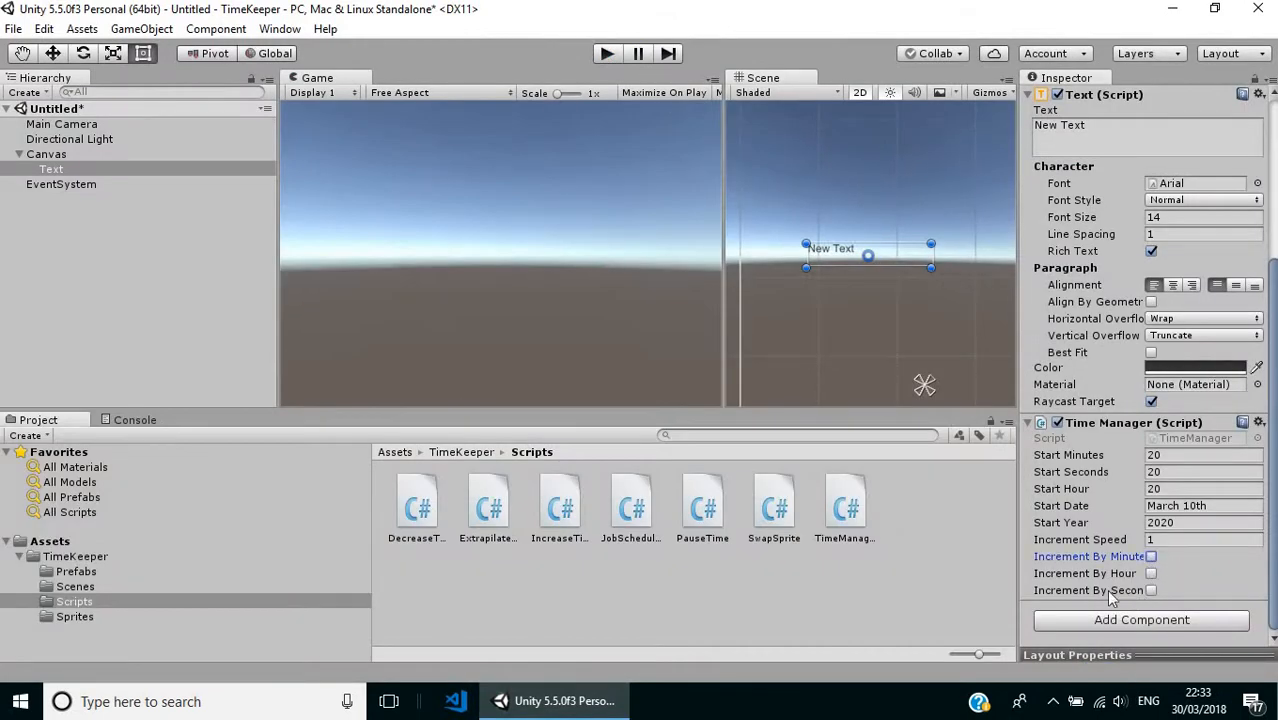
Step: Switch the increment method to seconds and test the clock in play mode, widening the text box in the maximized Scene view
left_click(1151, 590)
left_click(607, 53)
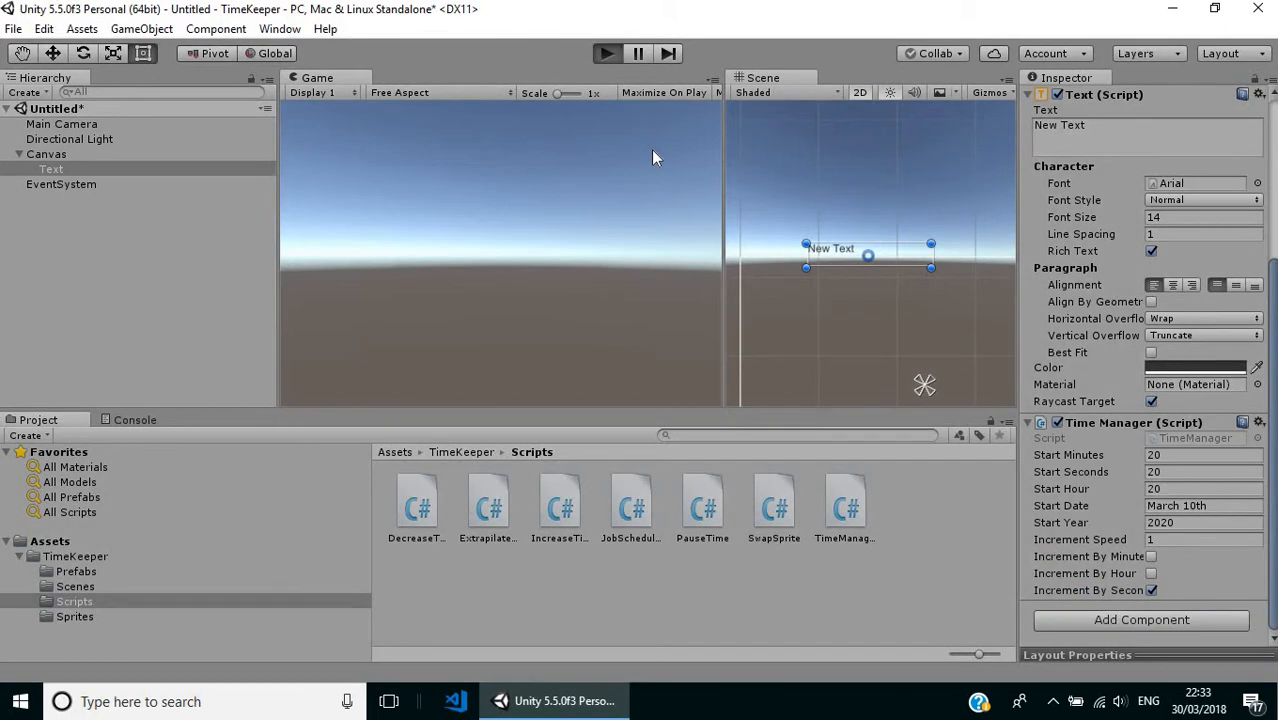
right_click(765, 80)
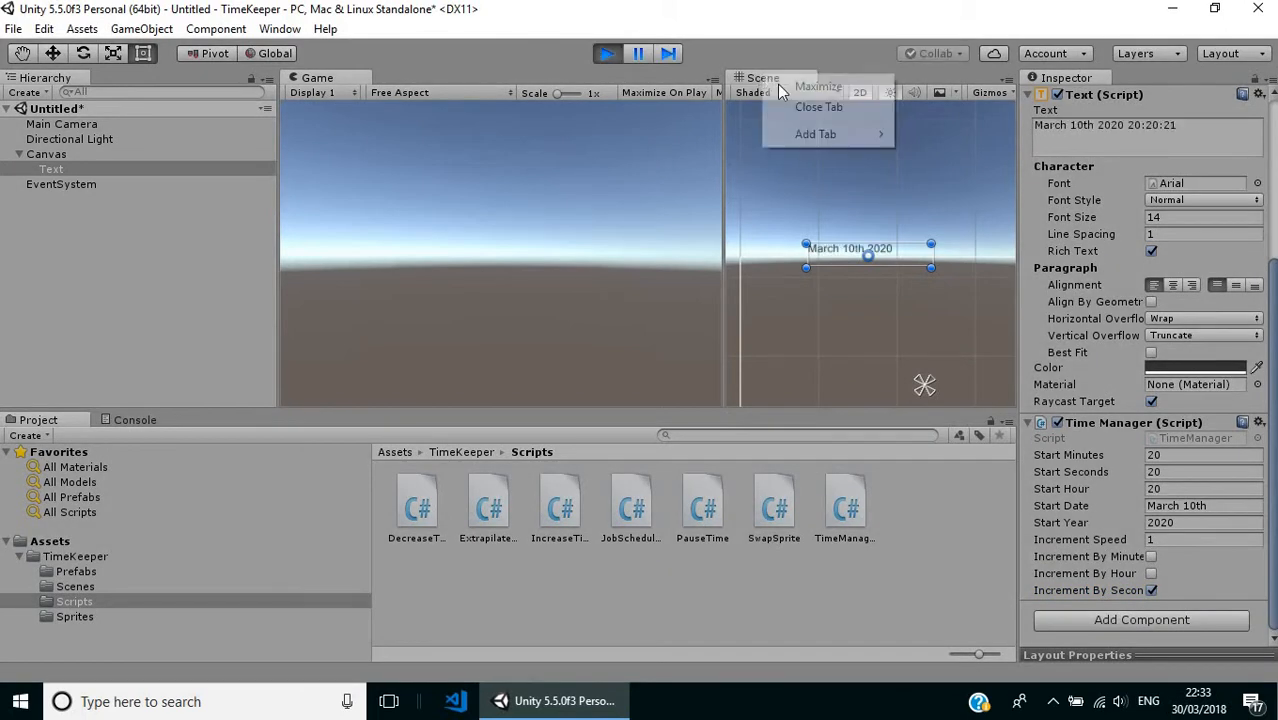
left_click(790, 86)
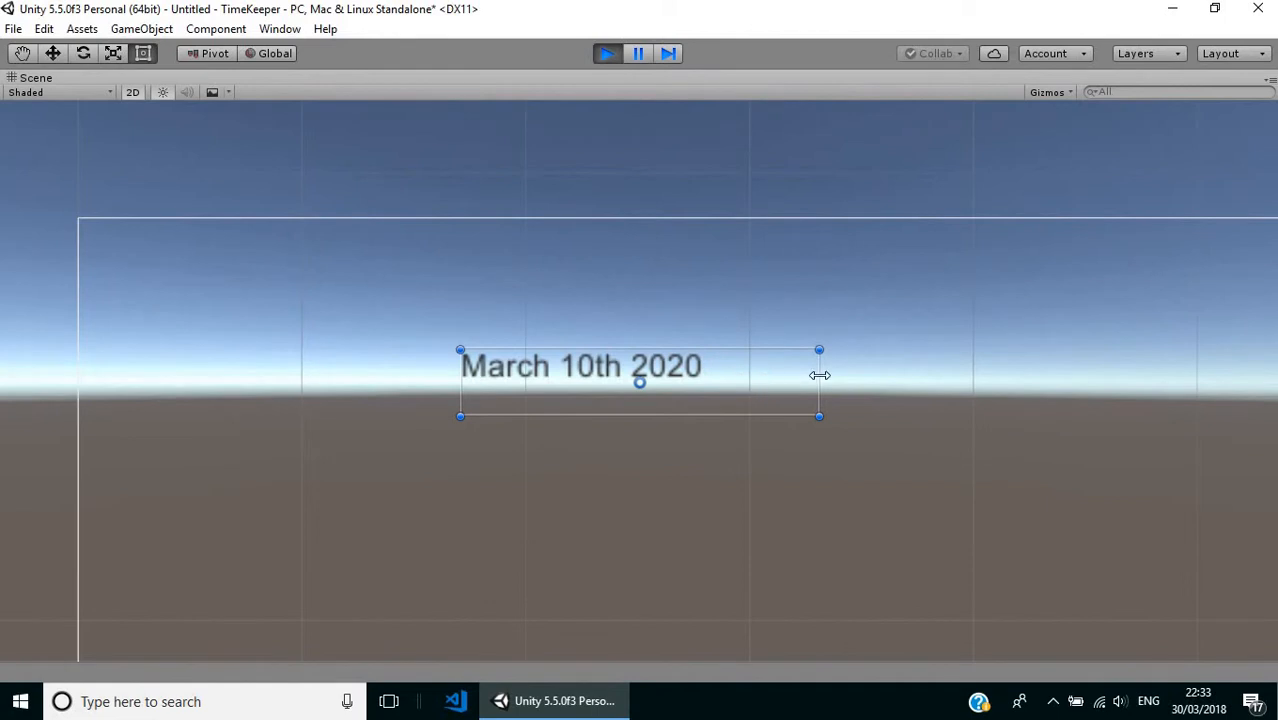
left_click_drag(819, 375, 1024, 375)
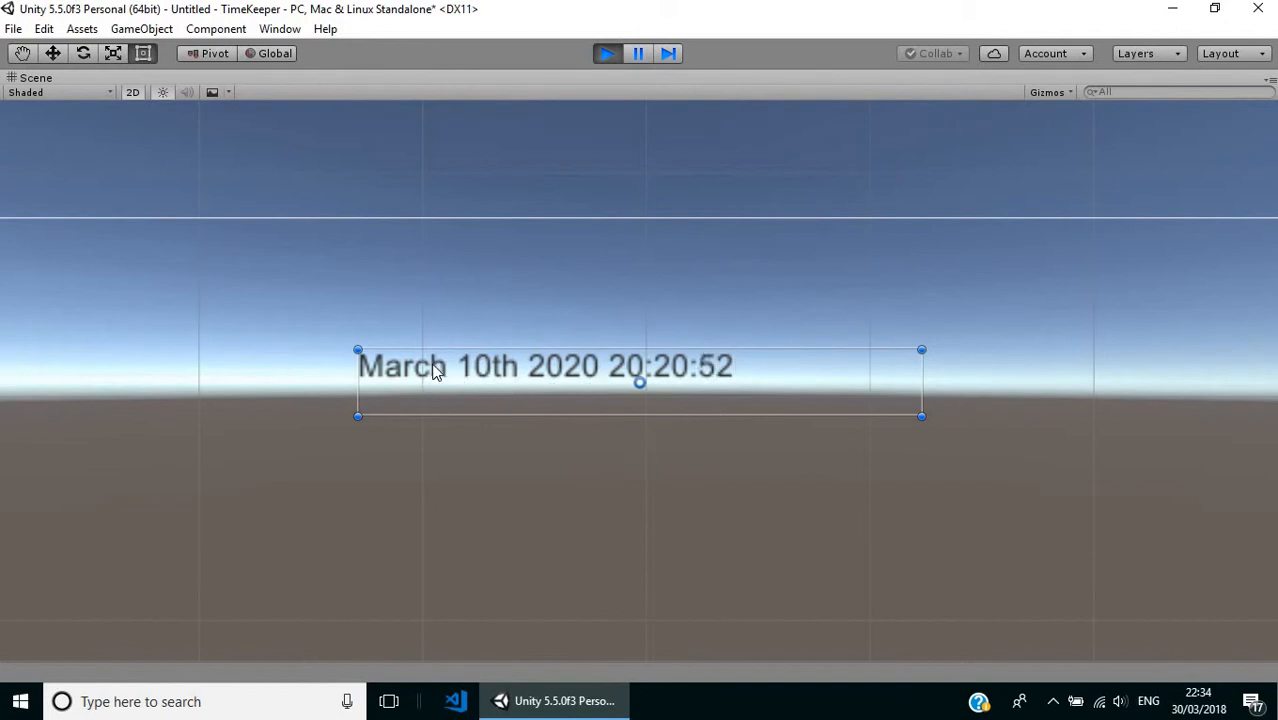
left_click(607, 54)
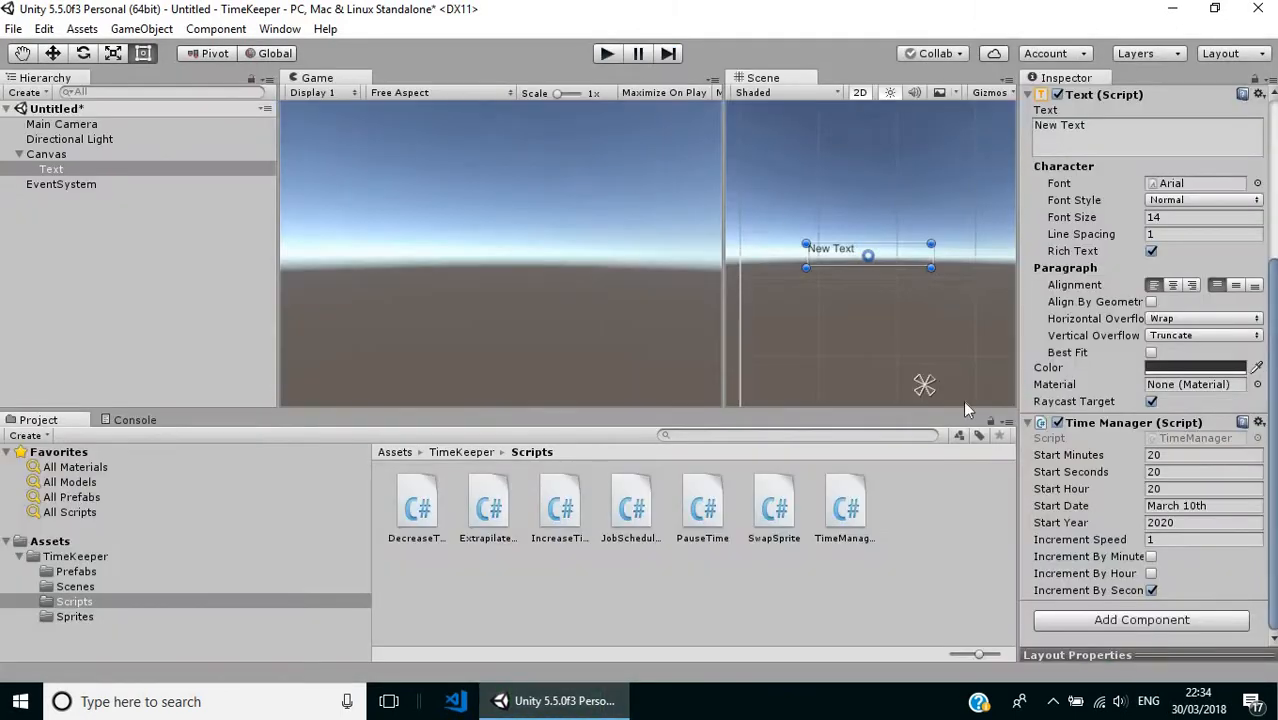
Step: Enable Increment By Hour alongside the seconds increment, play the scene to inspect the Console log, and stop playback
left_click(1151, 573)
left_click(606, 53)
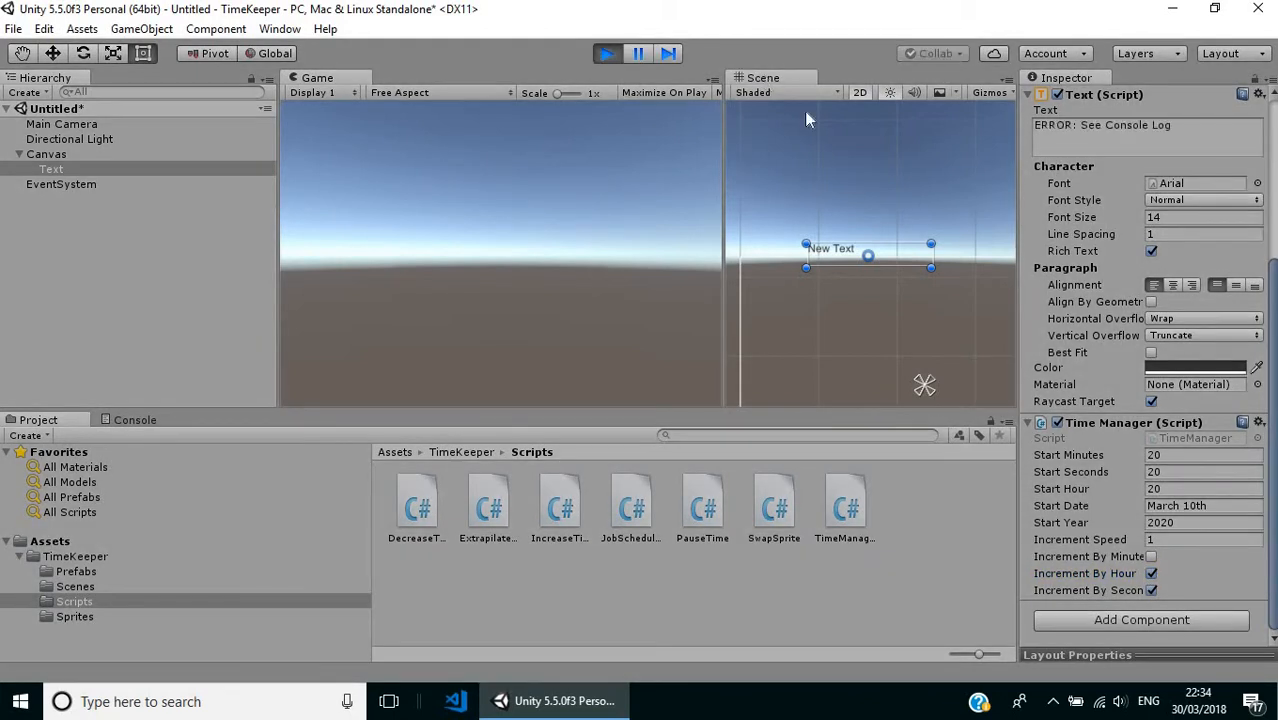
left_click(128, 420)
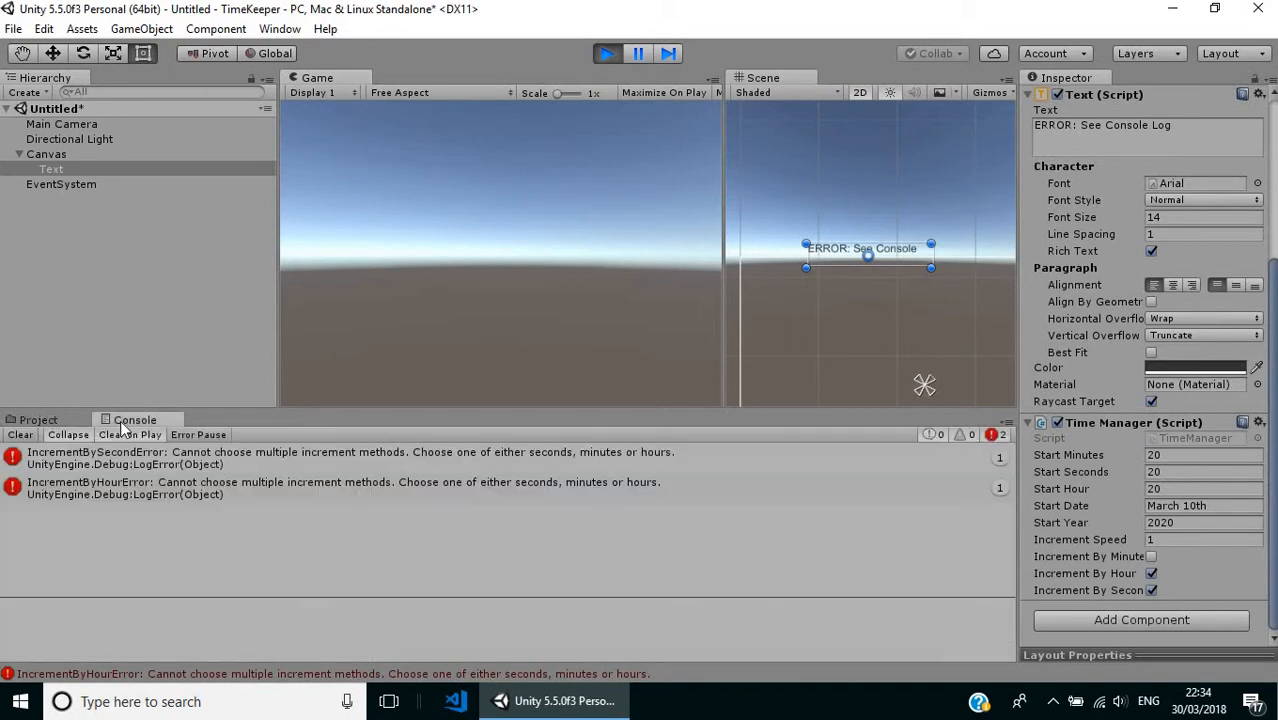
left_click(607, 55)
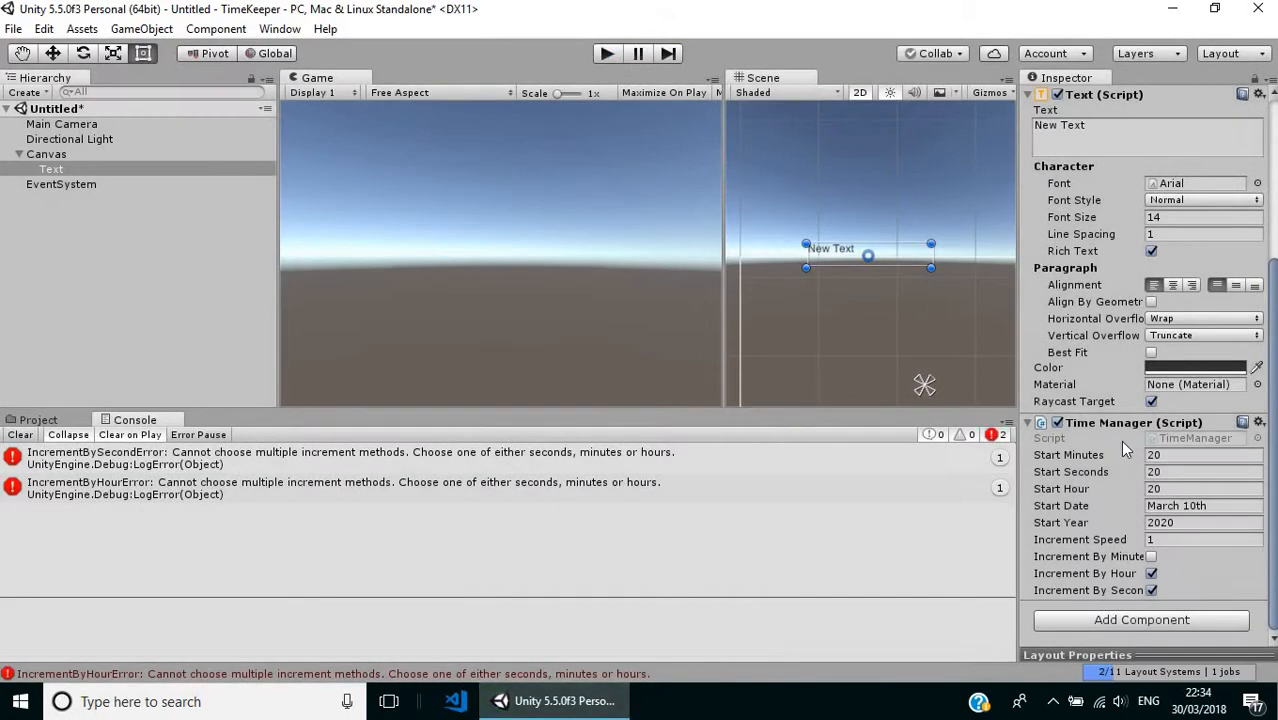